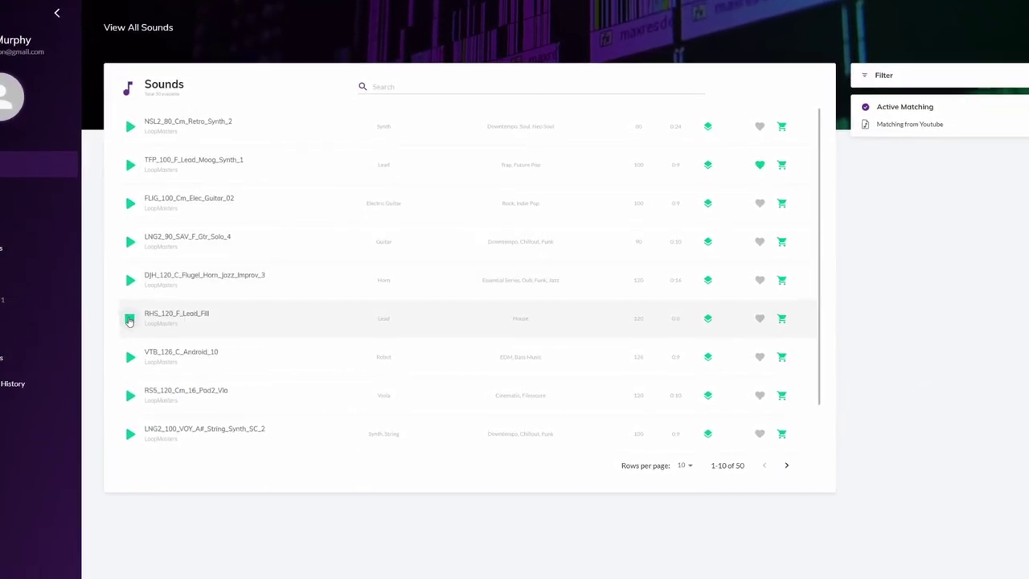
# Step: Go to the next page of the YouTube-matched sounds
pyautogui.click(786, 465)
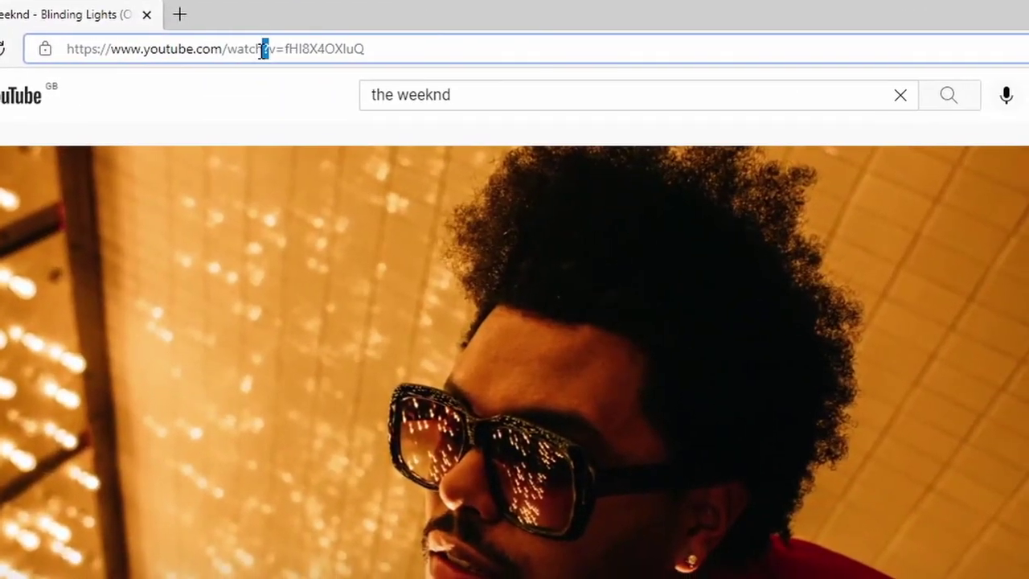
# Step: Copy the Blinding Lights video's web address from the browser address bar
pyautogui.click(263, 49)
pyautogui.rightClick(267, 53)
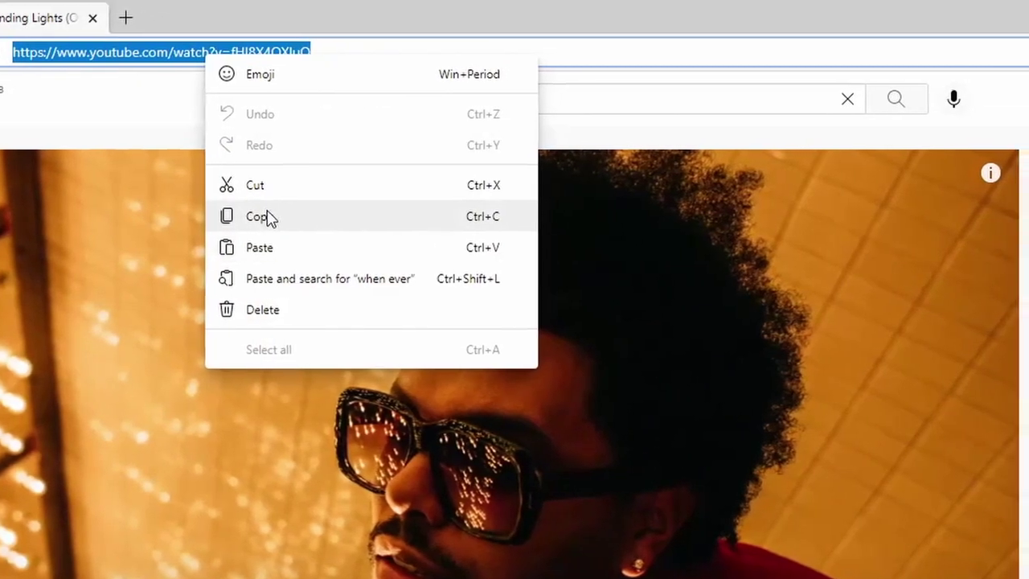
pyautogui.click(259, 216)
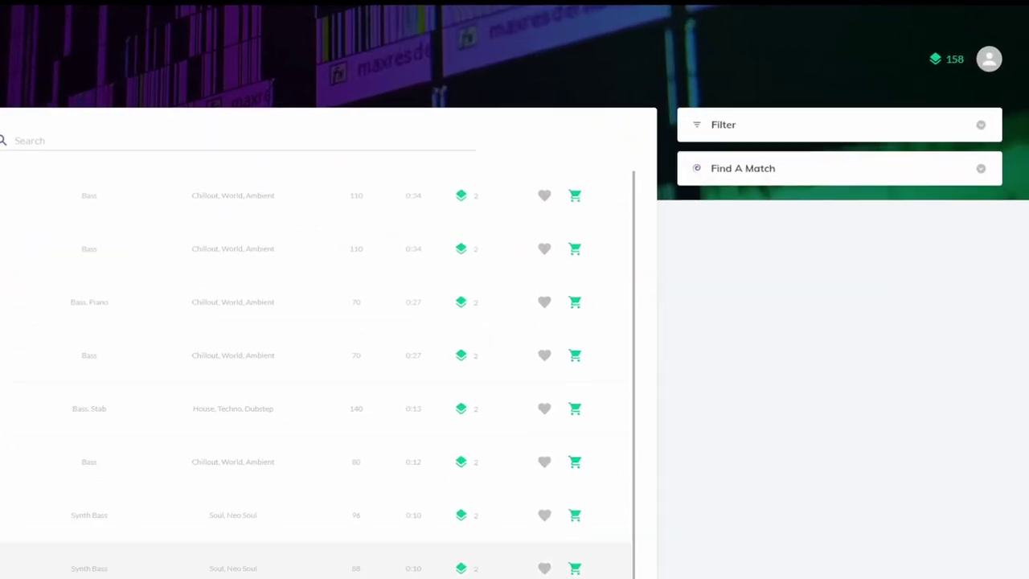
# Step: Paste the Blinding Lights YouTube link into Find A Match's YouTube/Audio URL field
pyautogui.scroll(-2, 719, 252)
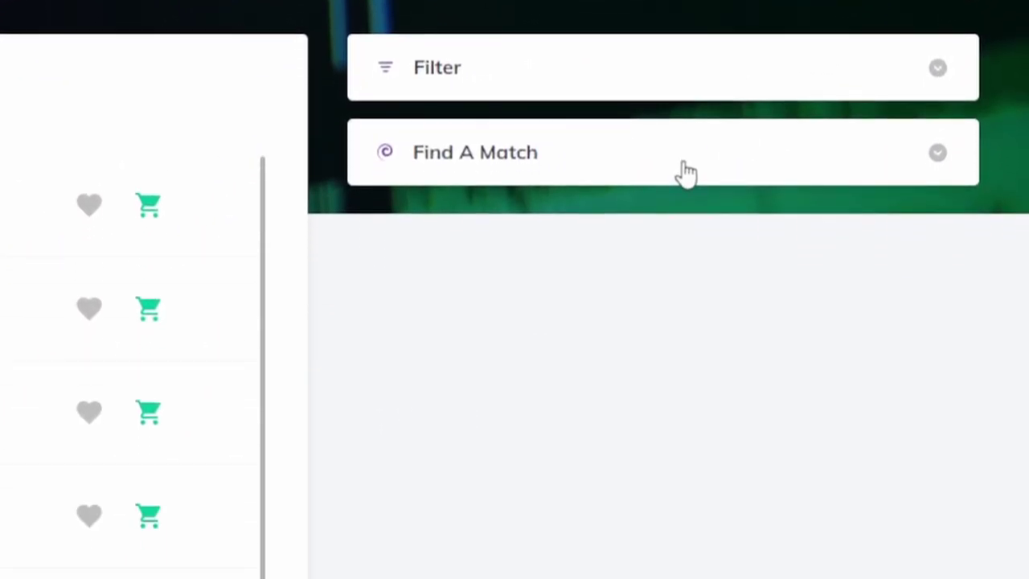
pyautogui.click(685, 172)
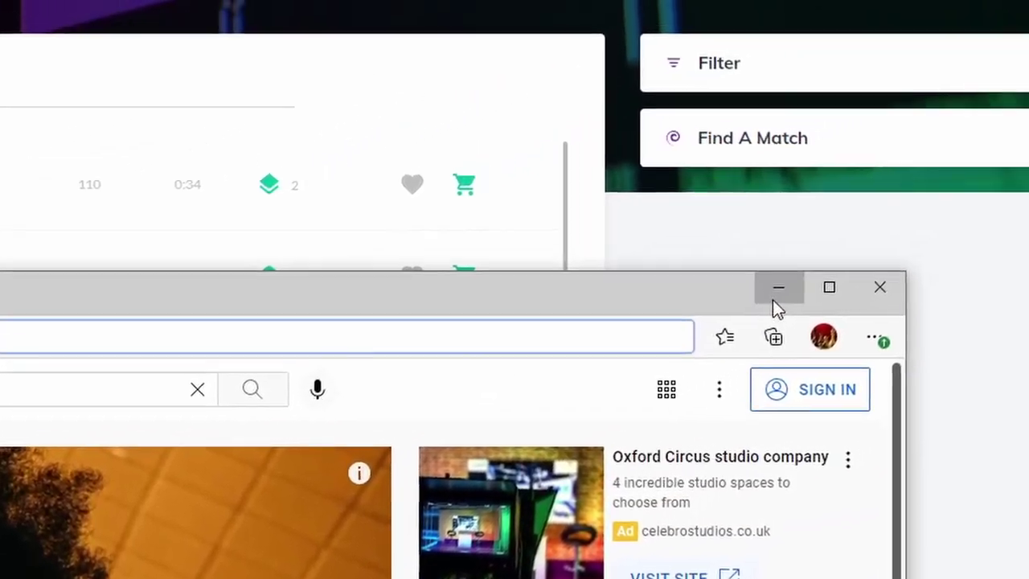
pyautogui.click(773, 301)
pyautogui.click(507, 247)
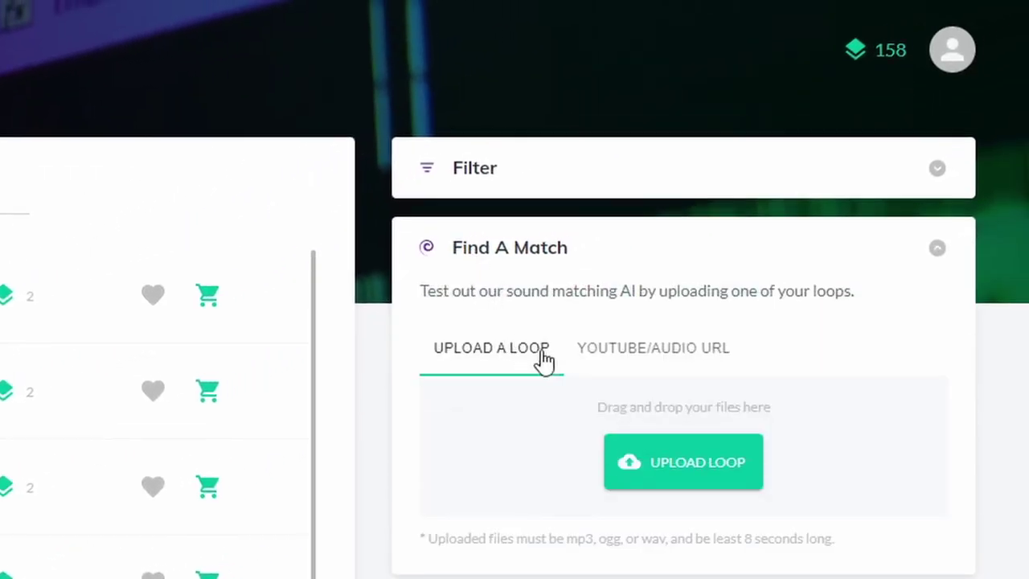
pyautogui.click(627, 361)
pyautogui.rightClick(562, 313)
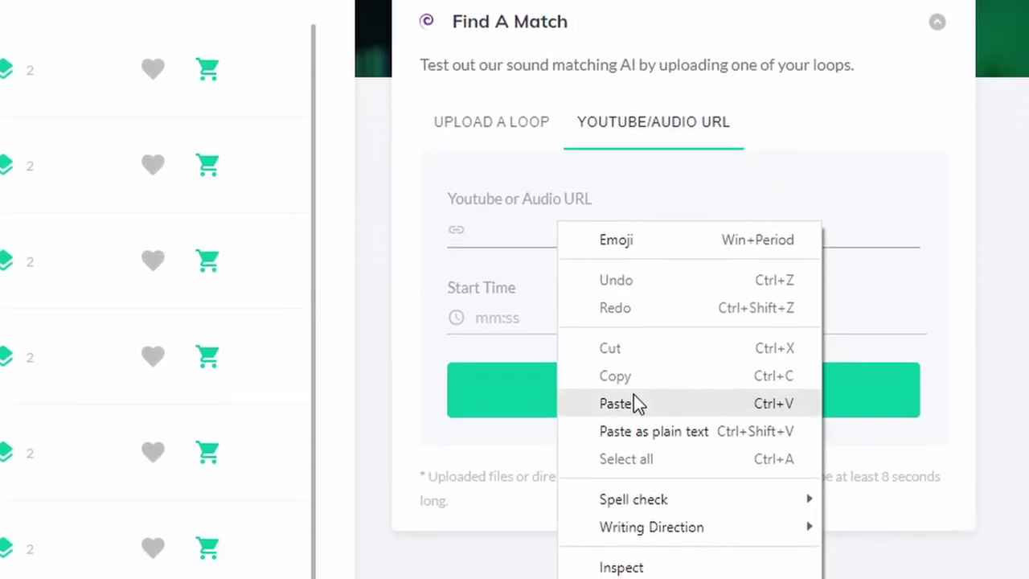
pyautogui.click(635, 503)
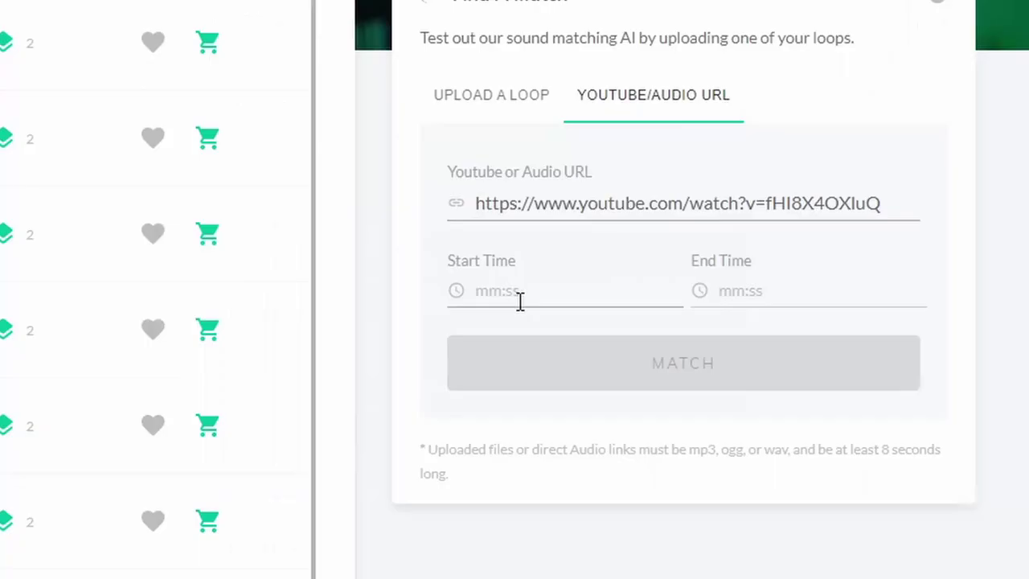
# Step: Set the match start to 00:16, ending at 00:24, and run the match
pyautogui.click(520, 299)
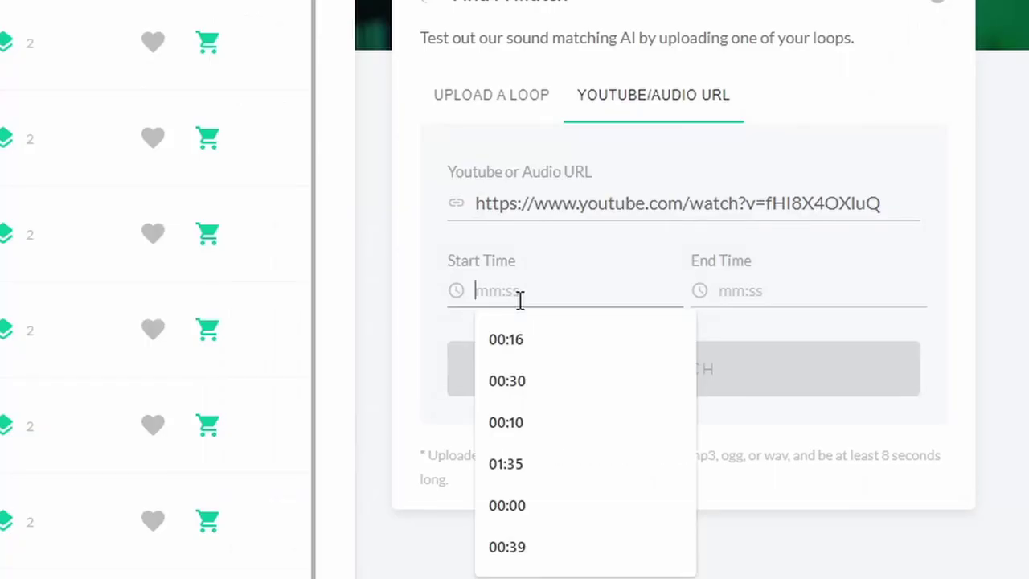
pyautogui.click(533, 342)
pyautogui.click(578, 374)
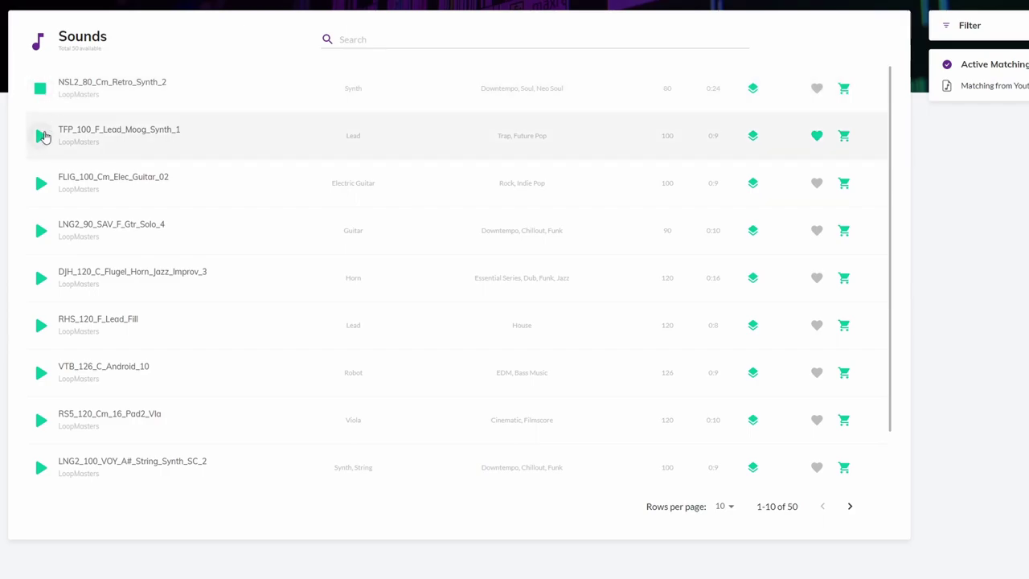
# Step: Preview the Moog synth lead, electric guitar, guitar solo and flugel horn jazz loops in turn
pyautogui.click(42, 136)
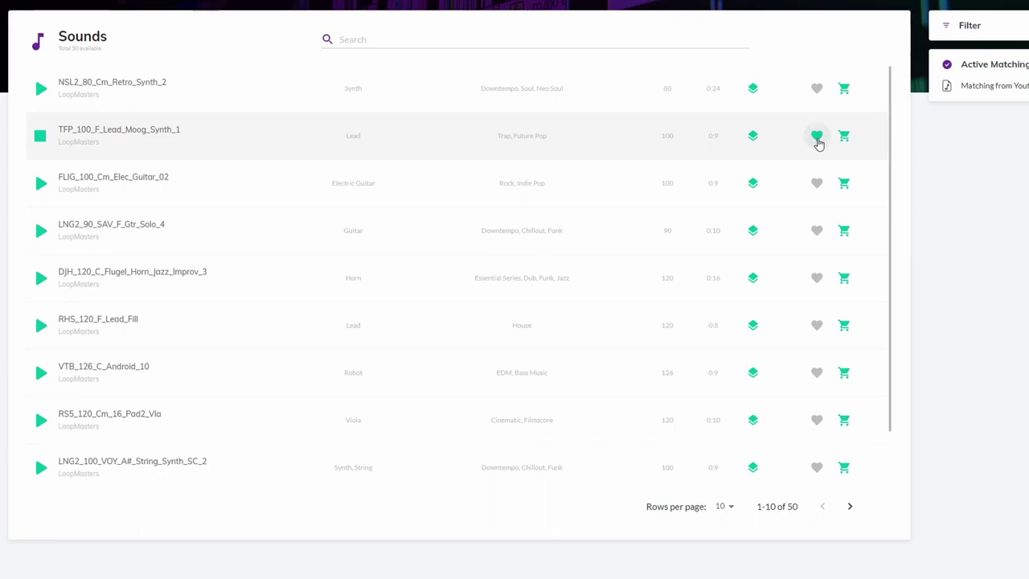
pyautogui.click(41, 191)
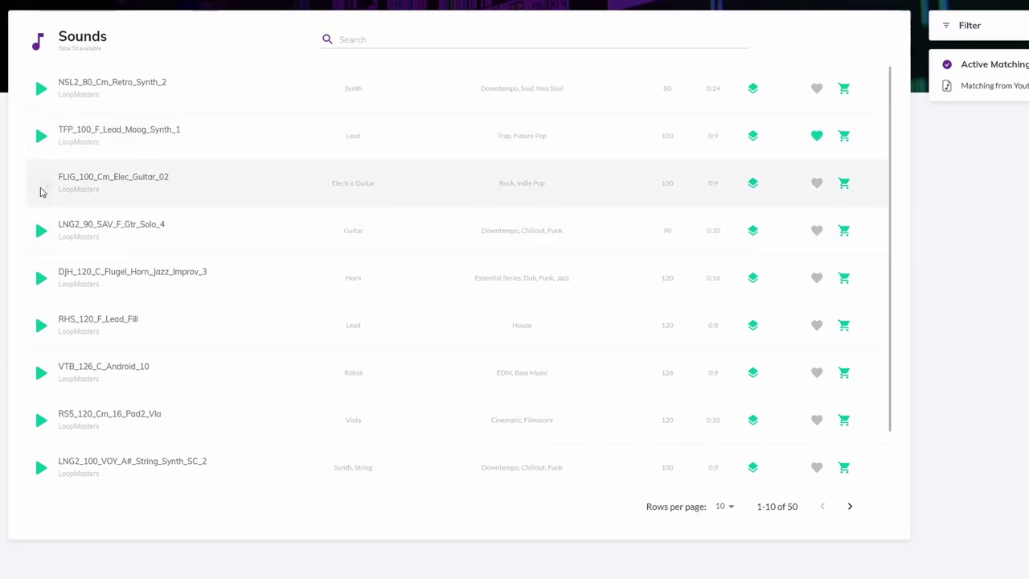
pyautogui.click(41, 232)
pyautogui.click(43, 277)
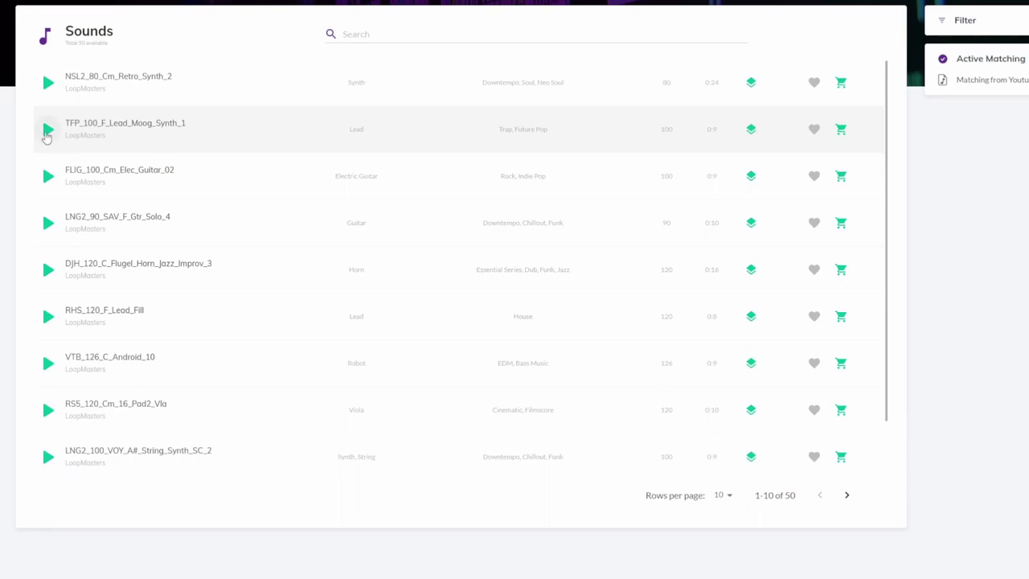
# Step: Preview TFP_100_F_Lead_Moog_Synth_1 and add it to favourites
pyautogui.click(47, 131)
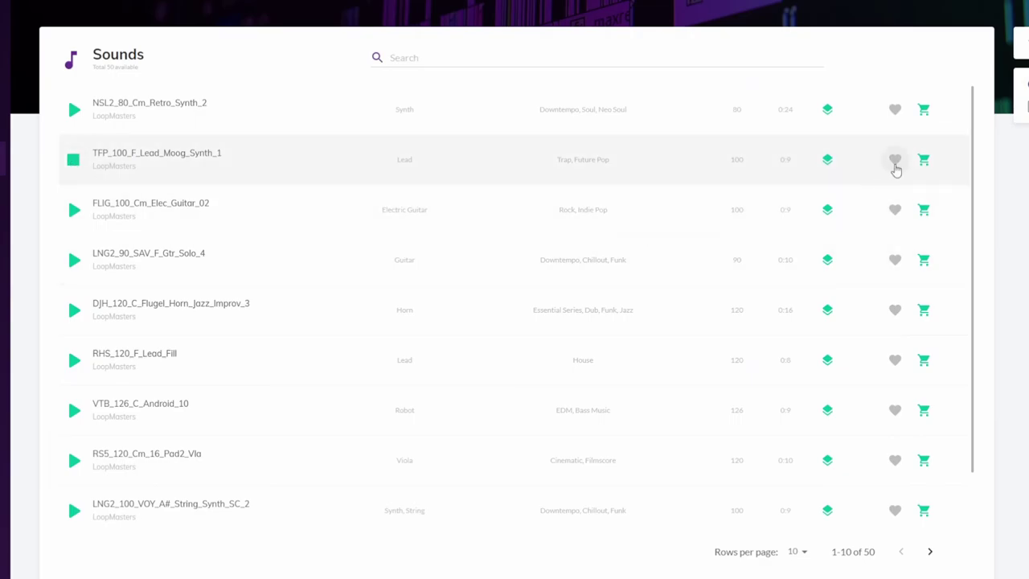
pyautogui.click(896, 165)
pyautogui.click(73, 159)
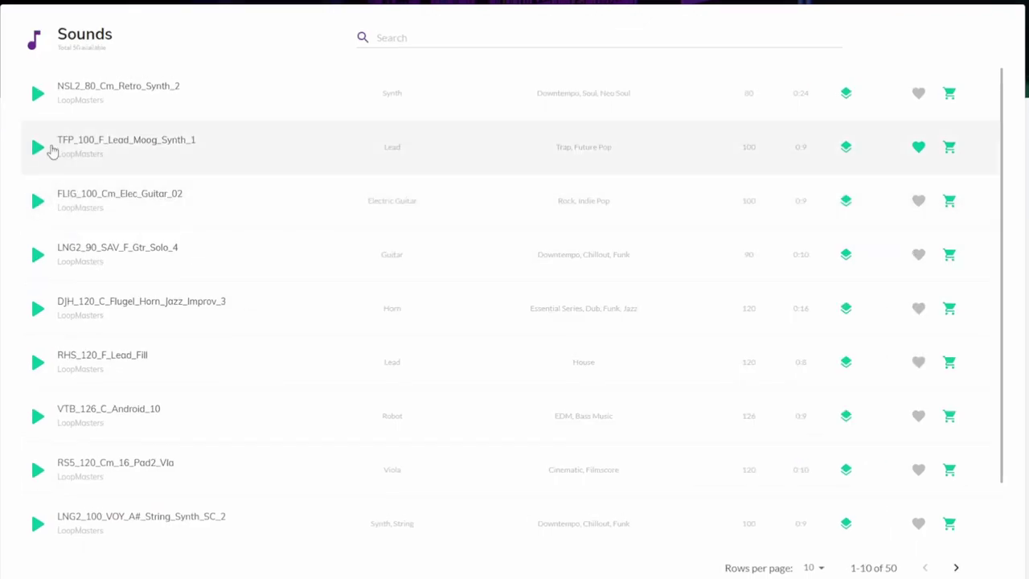
# Step: Preview and favourite LNG2_100_VOY_A#_String_Synth_SC_2, then show the Favourites collection
pyautogui.click(37, 522)
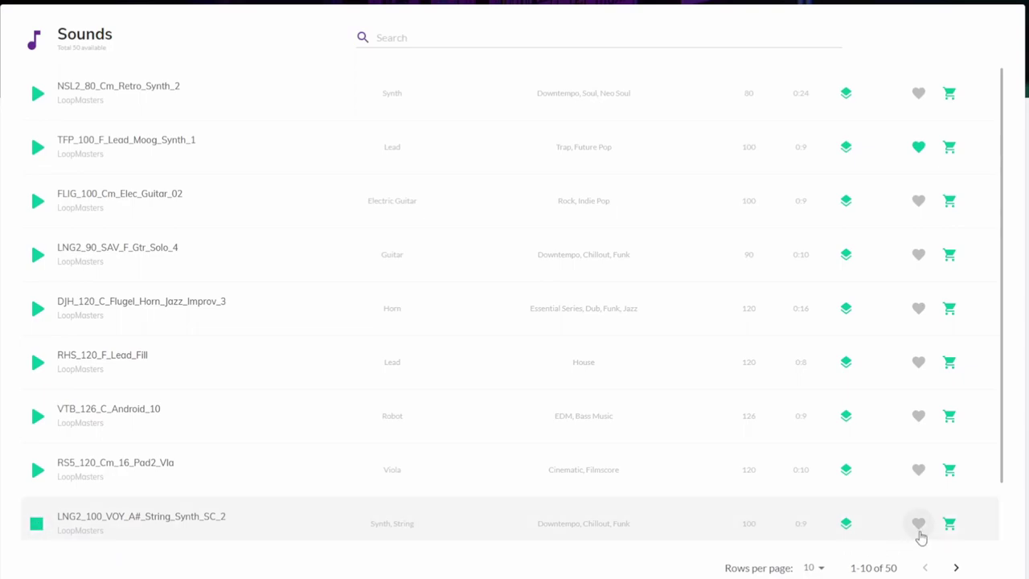
pyautogui.click(38, 526)
pyautogui.click(918, 526)
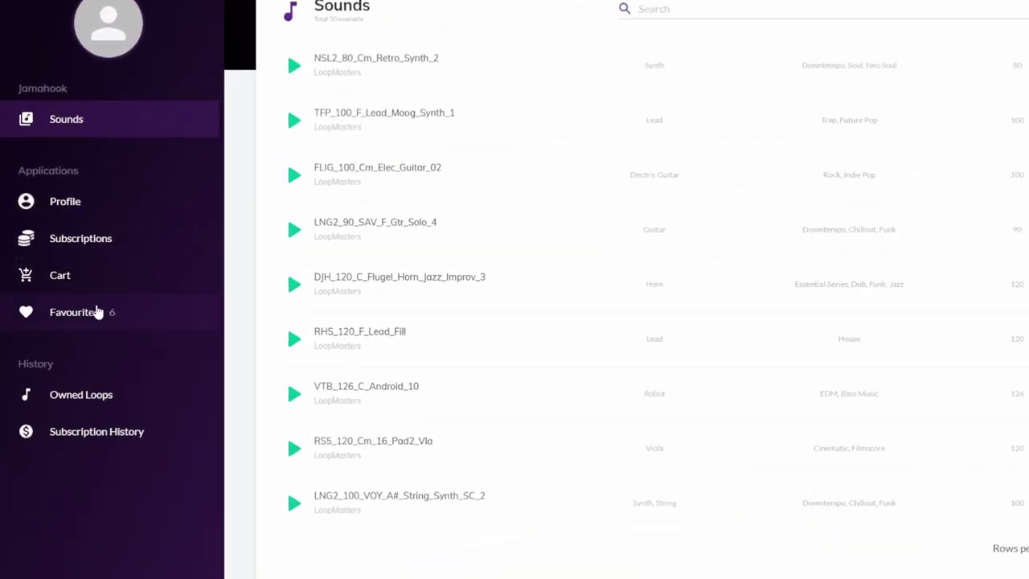
pyautogui.click(130, 330)
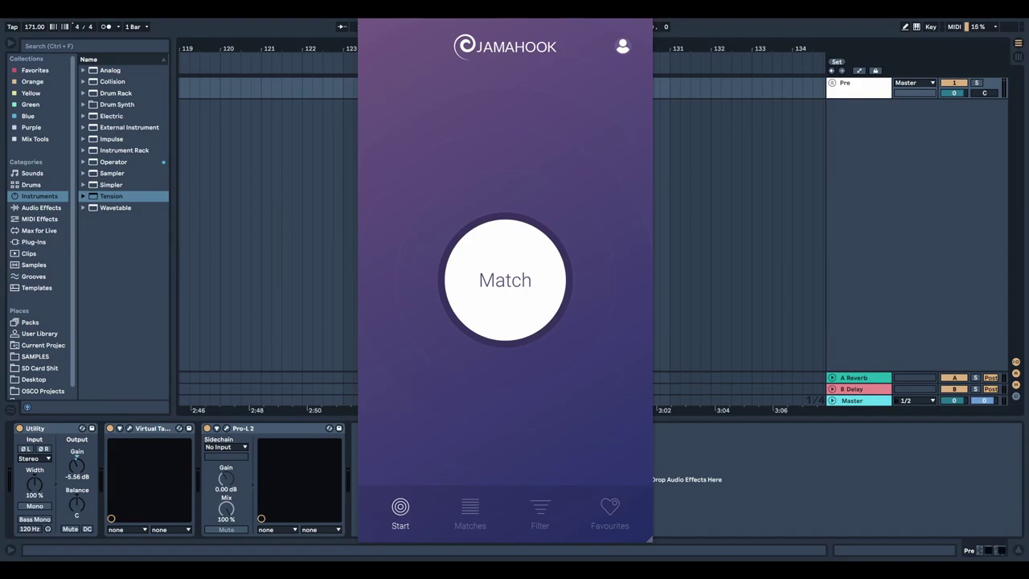
# Step: Preview the favourited TMT_150_Crash_08, SSE_95_Eb_Funky_Synth_1 and NEH_90_F_Bass_Sweetheart loops
pyautogui.click(611, 508)
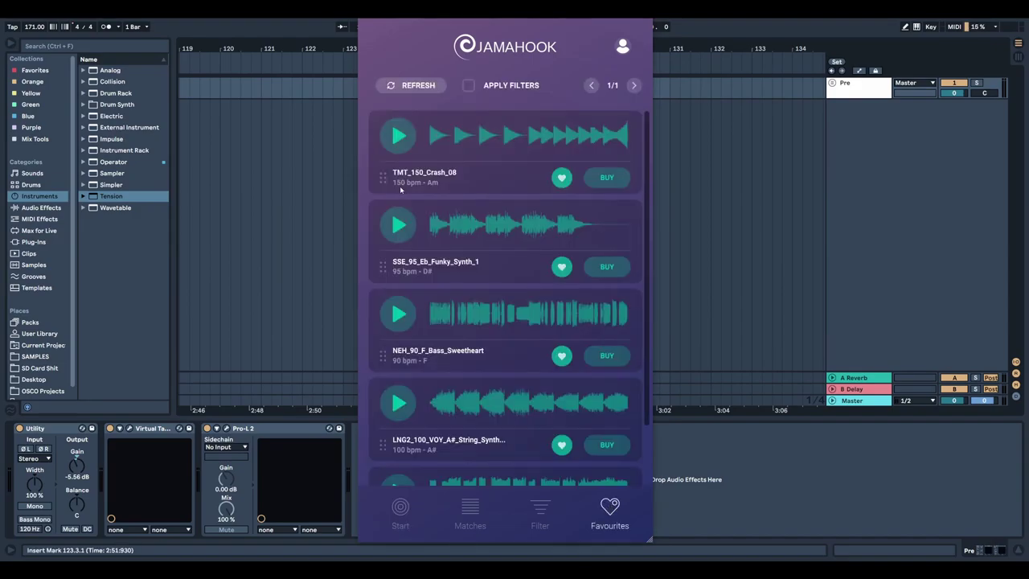
pyautogui.click(402, 143)
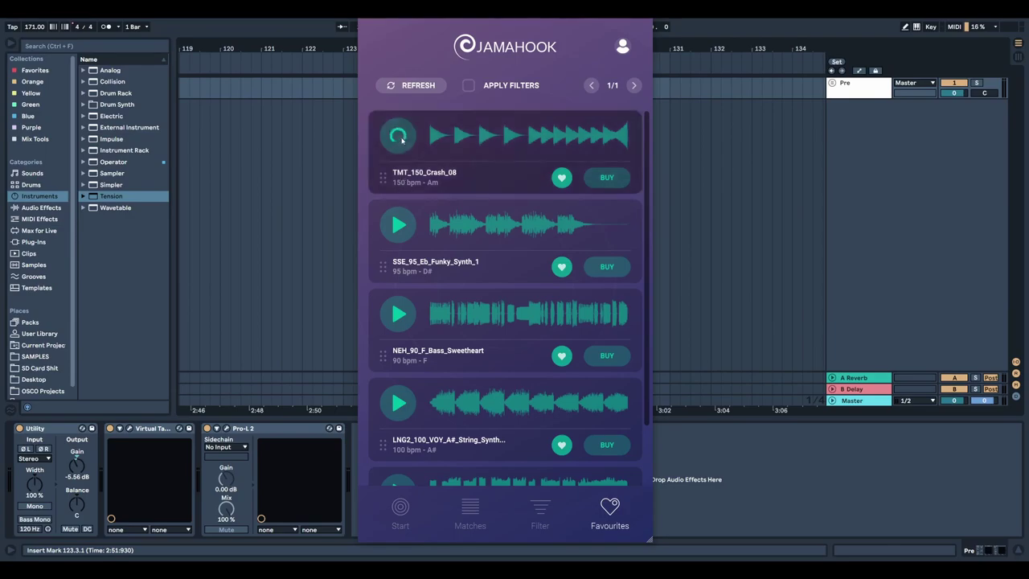
pyautogui.click(400, 225)
pyautogui.scroll(-1, 404, 243)
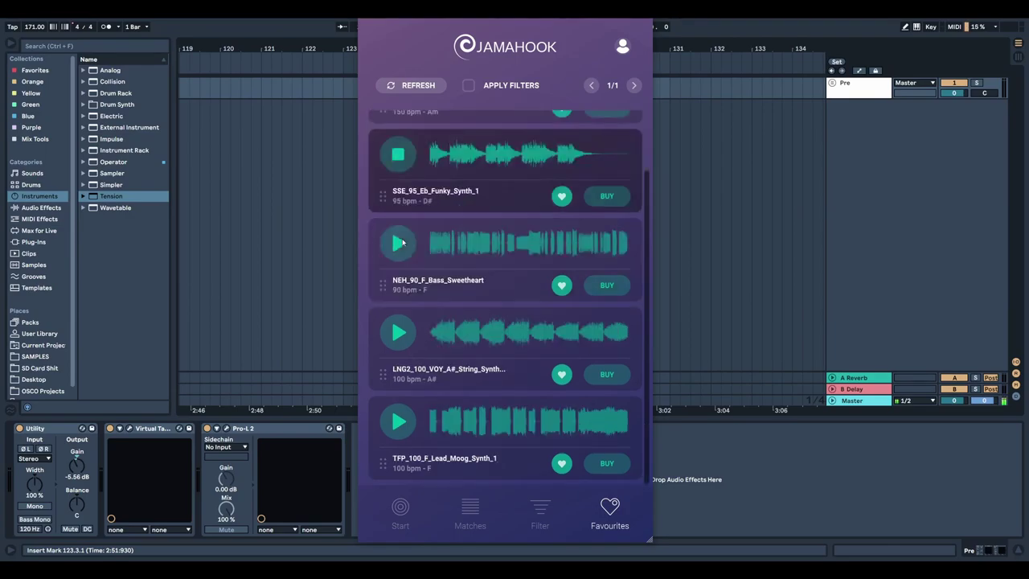
pyautogui.click(399, 245)
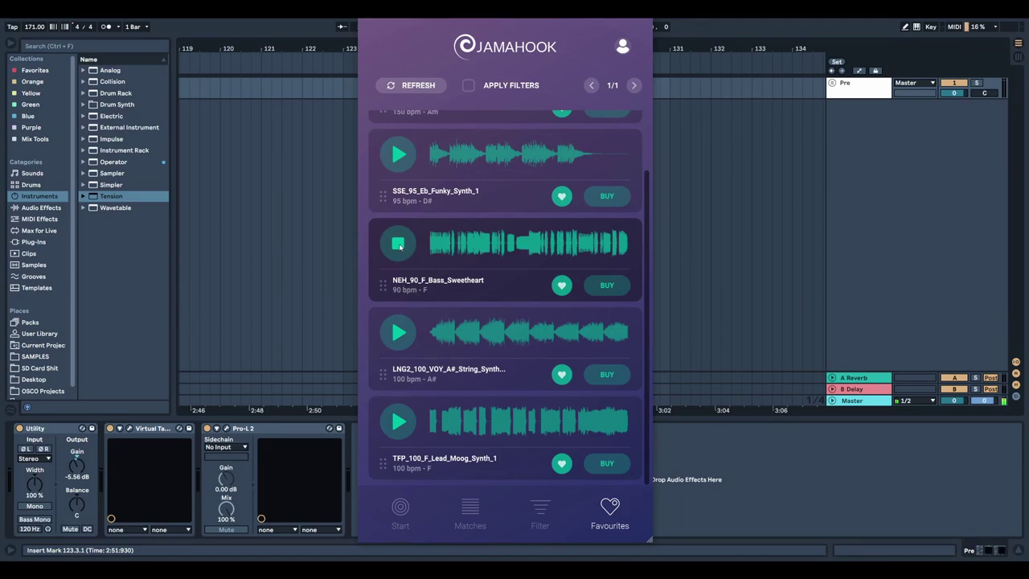
pyautogui.click(400, 245)
# Step: Drag NEH_90_C_Bass_Sweetheart_b from Favourites onto an audio track in the arrangement
pyautogui.scroll(1, 564, 281)
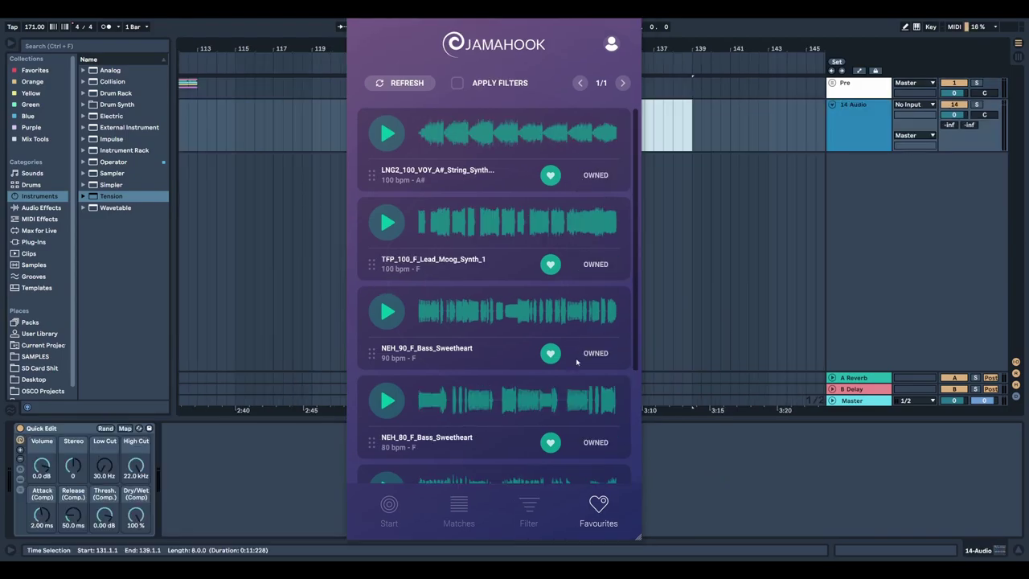
pyautogui.scroll(-2, 576, 362)
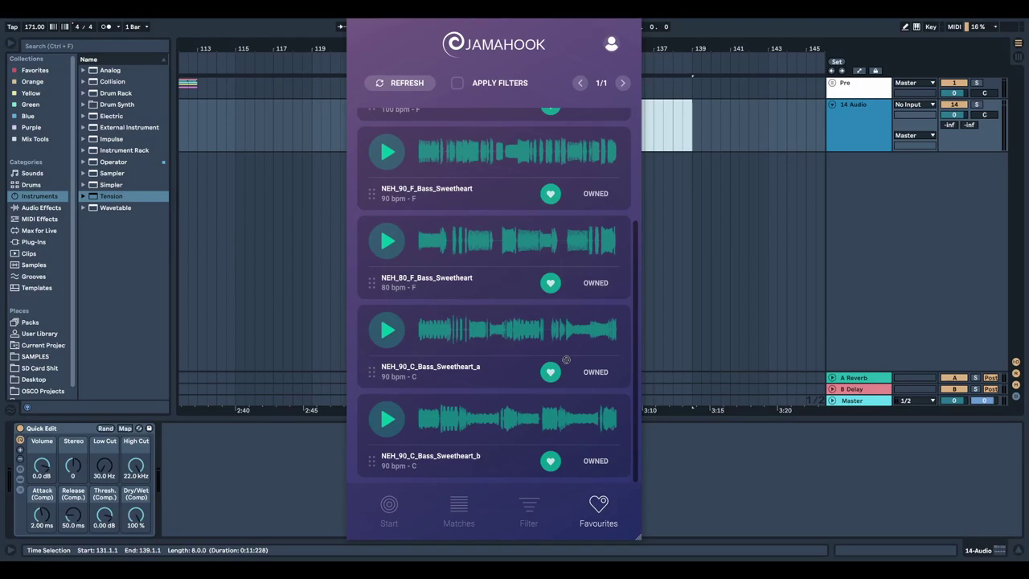
pyautogui.moveTo(566, 359); pyautogui.dragTo(671, 107)
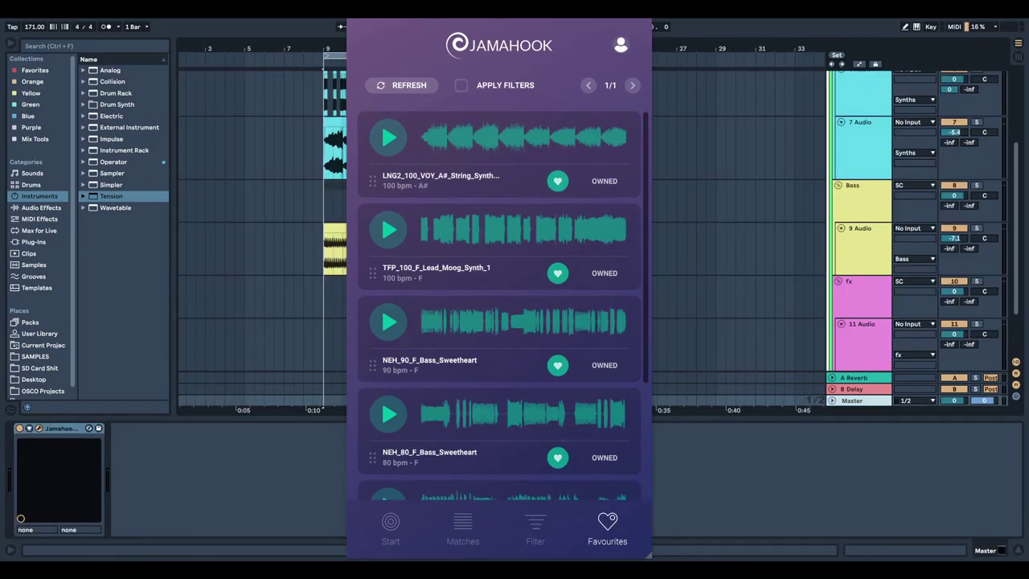
# Step: Mark bars 9.1.1–10.3.3 of the bass clip and search the browser for 'li' to find Limiter
pyautogui.hotkey('ctrl', 'alt', 'p')
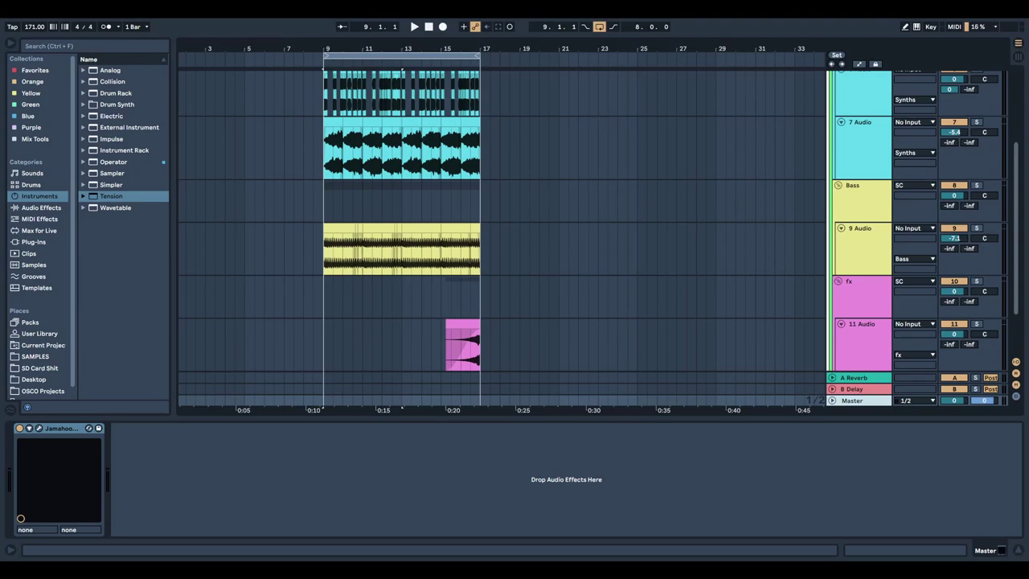
pyautogui.moveTo(324, 241); pyautogui.dragTo(357, 241)
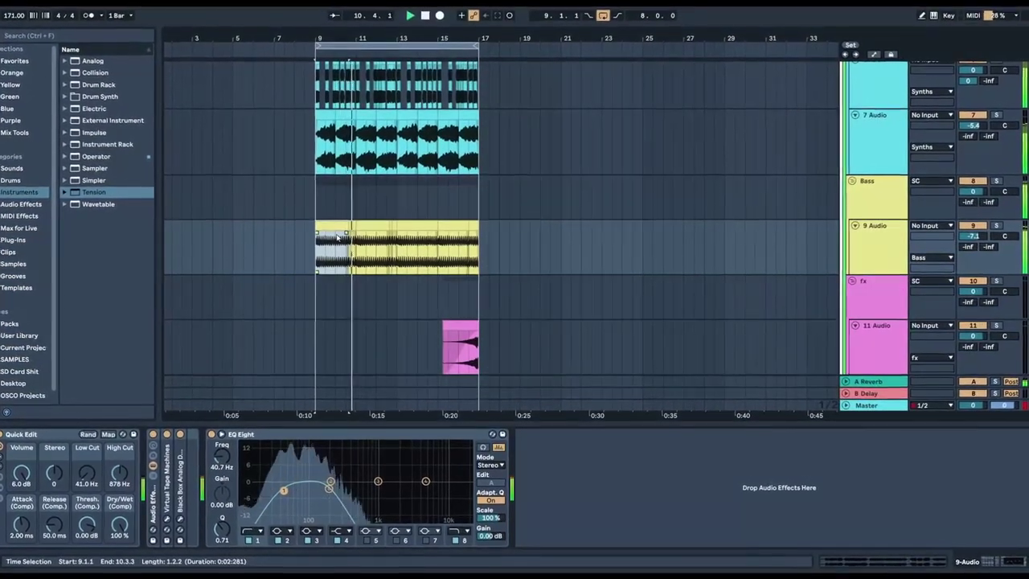
pyautogui.click(888, 411)
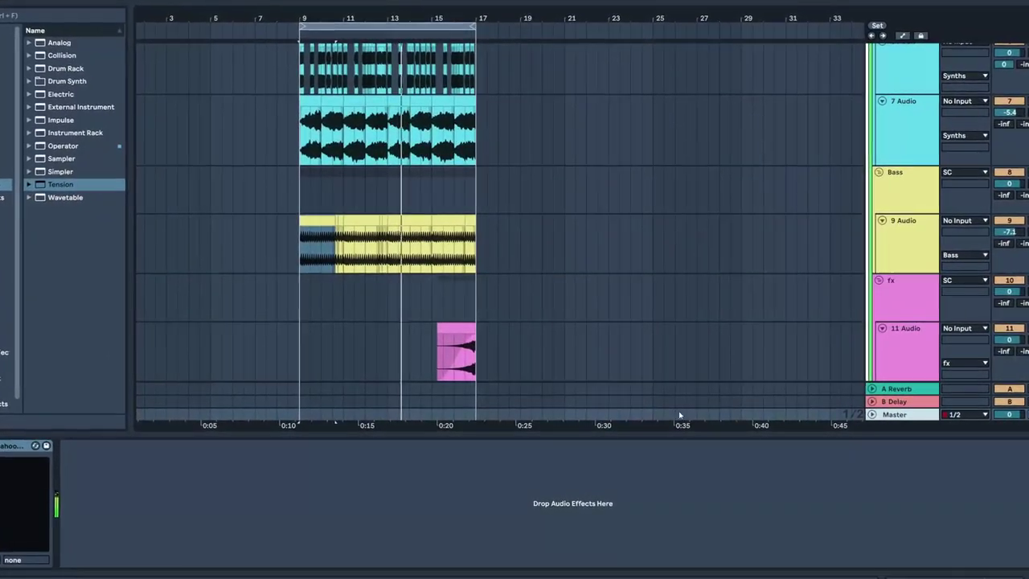
pyautogui.hotkey('ctrl', 'f')
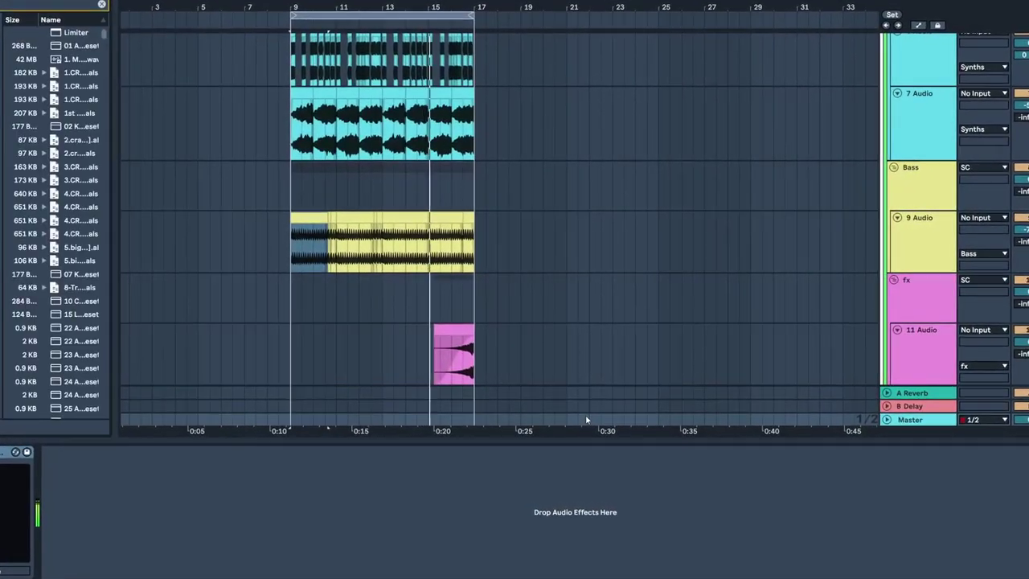
pyautogui.write('li')
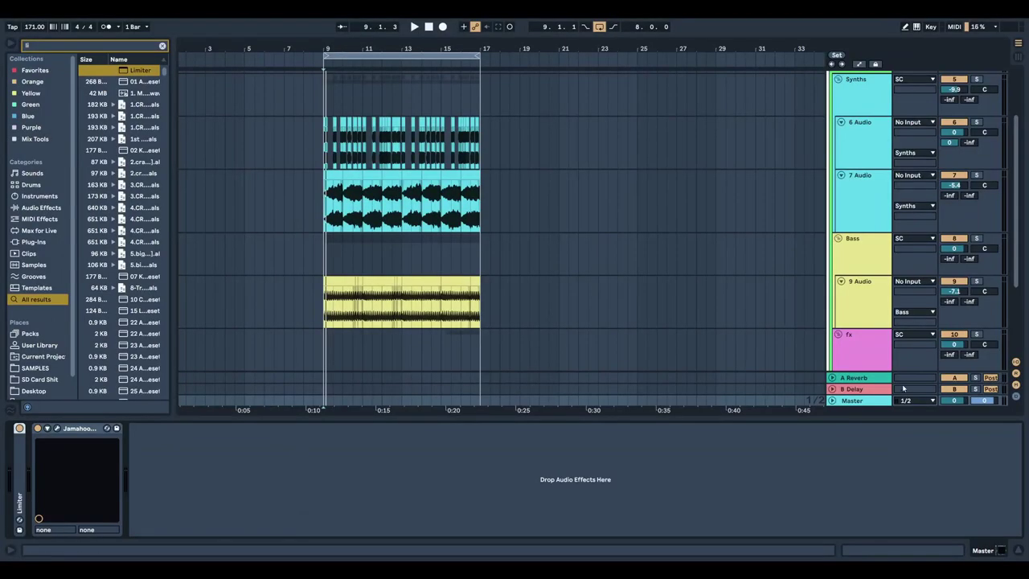
# Step: Match the marked bass section in Jamahook and preview FBFR_120_Vocal_05 and RS5_122_Eb_13_Figures2_Vc
pyautogui.click(56, 428)
pyautogui.click(429, 163)
pyautogui.click(329, 280)
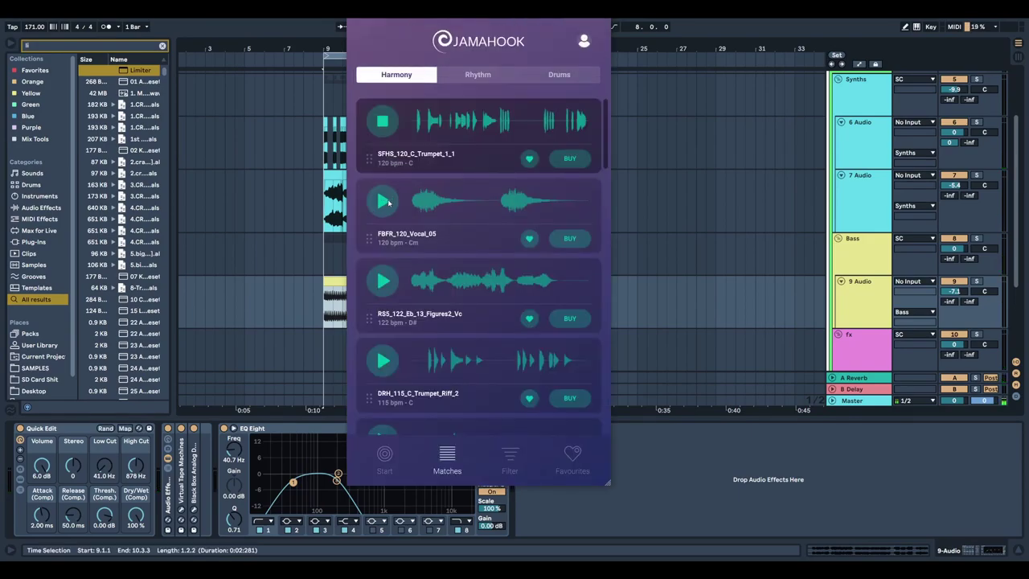
pyautogui.click(383, 201)
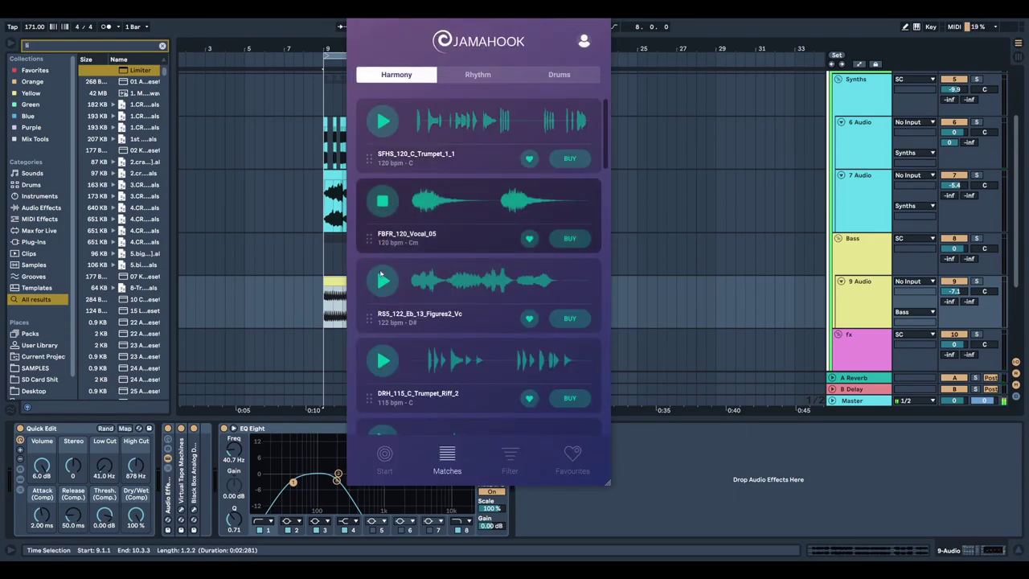
pyautogui.click(382, 278)
pyautogui.scroll(-3, 383, 344)
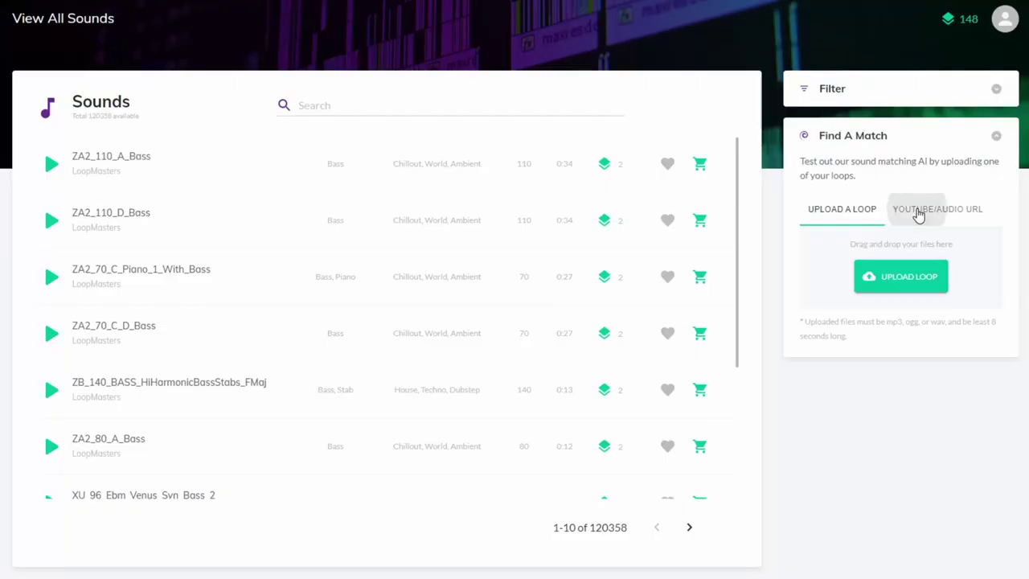
# Step: Match the song's 01:00–01:08 section from its YouTube link and preview the Wasp melody synth loop
pyautogui.click(914, 212)
pyautogui.click(857, 273)
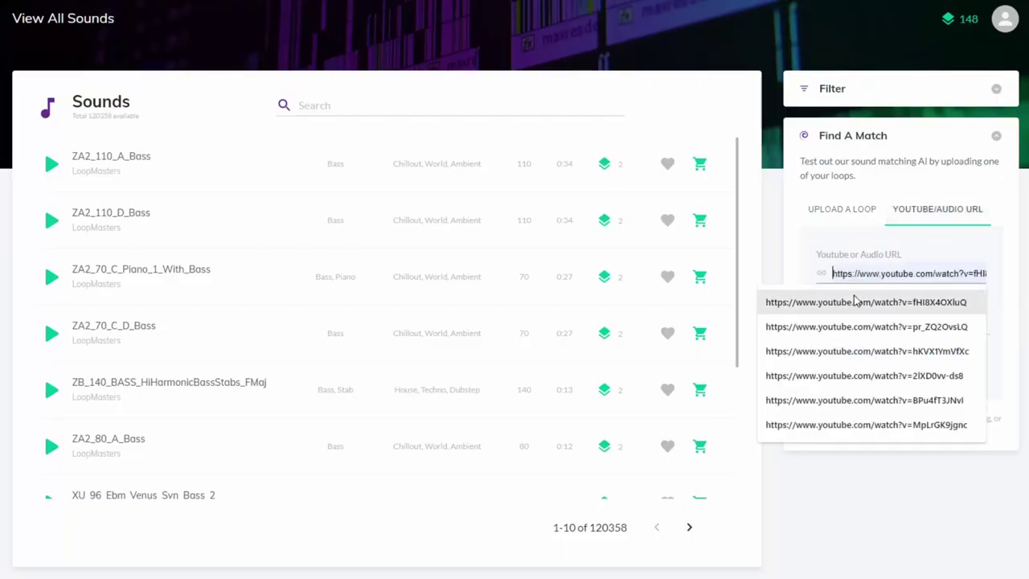
pyautogui.click(854, 303)
pyautogui.click(852, 328)
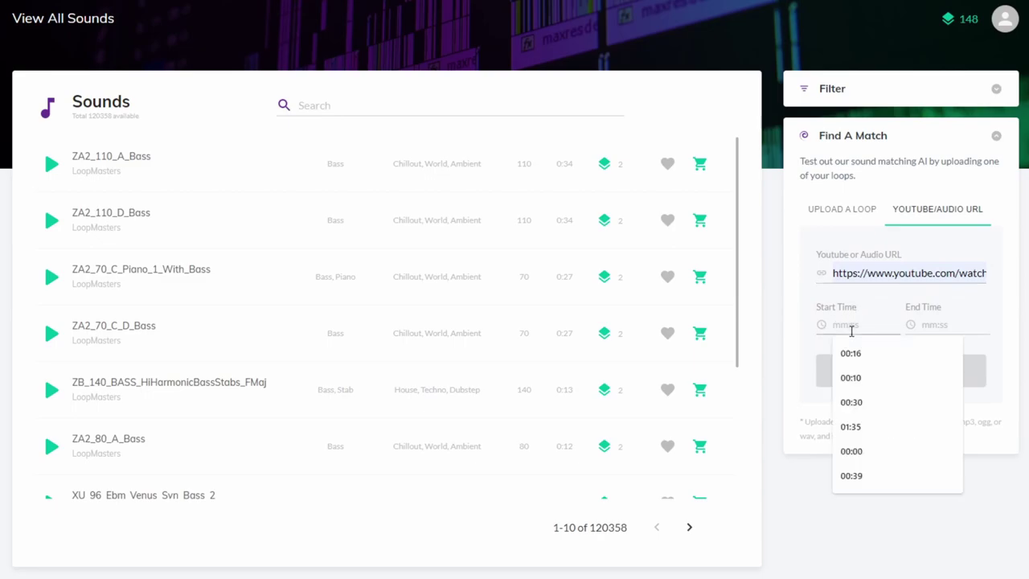
pyautogui.write('01:00')
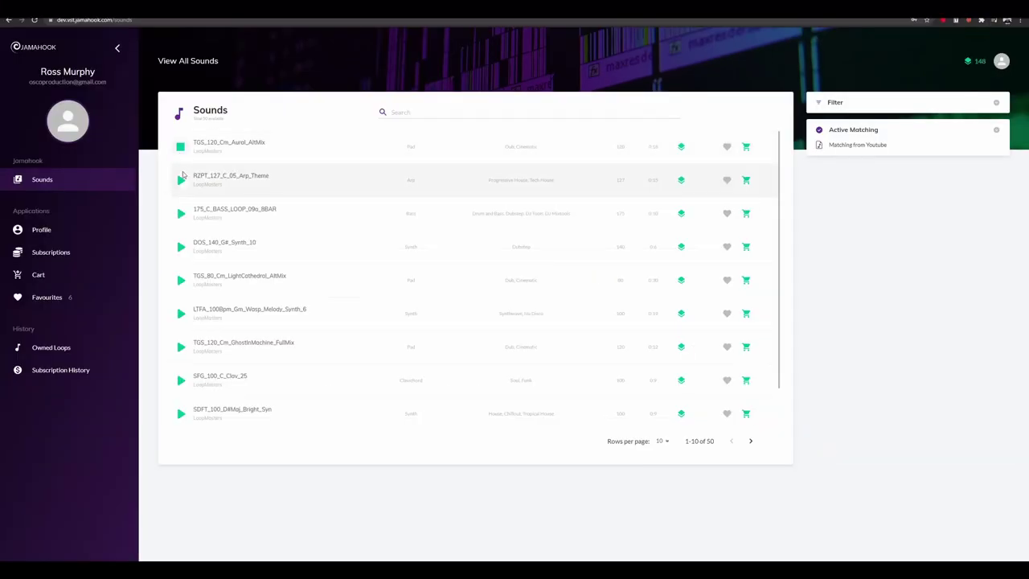
pyautogui.click(180, 180)
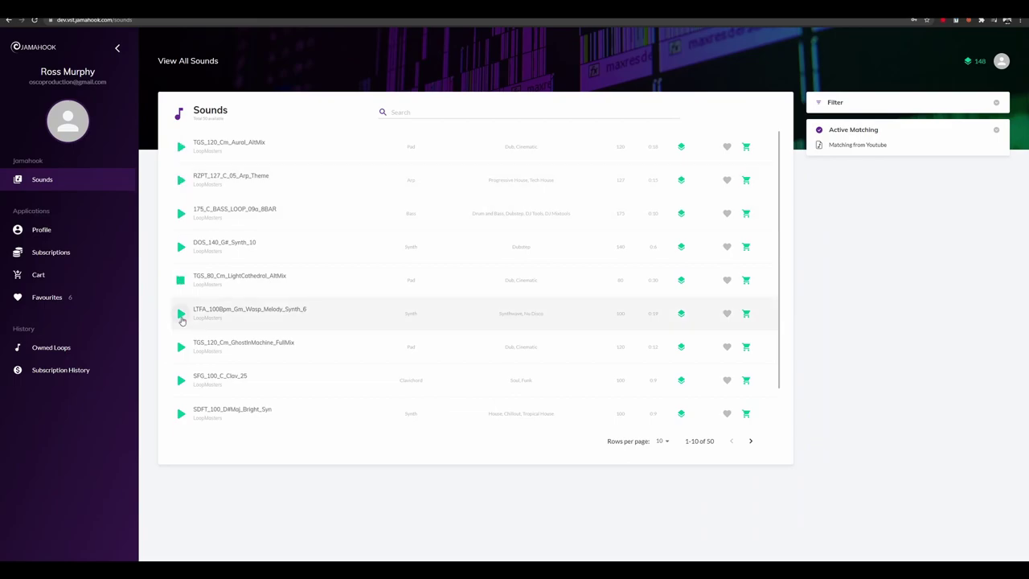
pyautogui.click(181, 314)
pyautogui.click(182, 349)
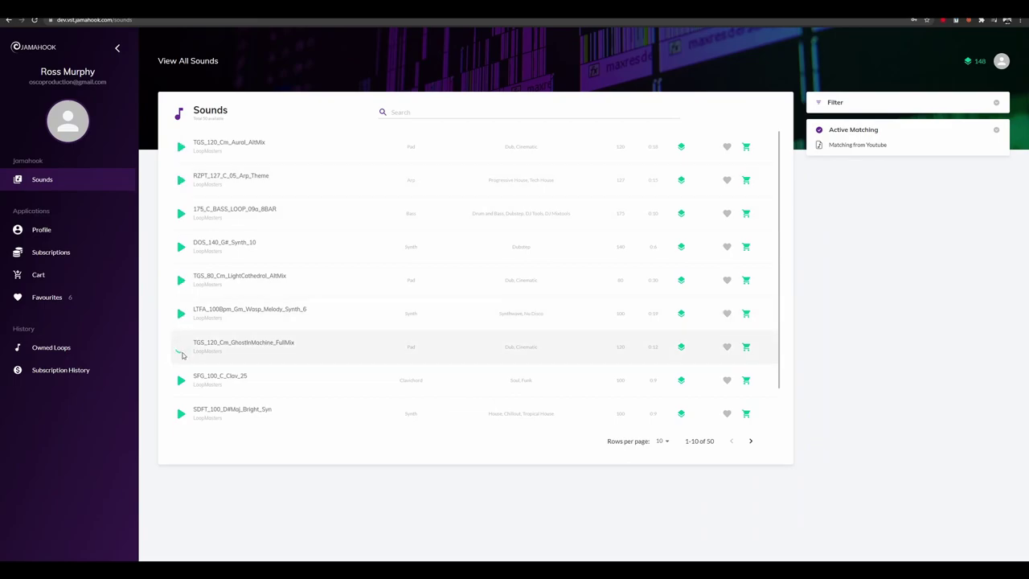